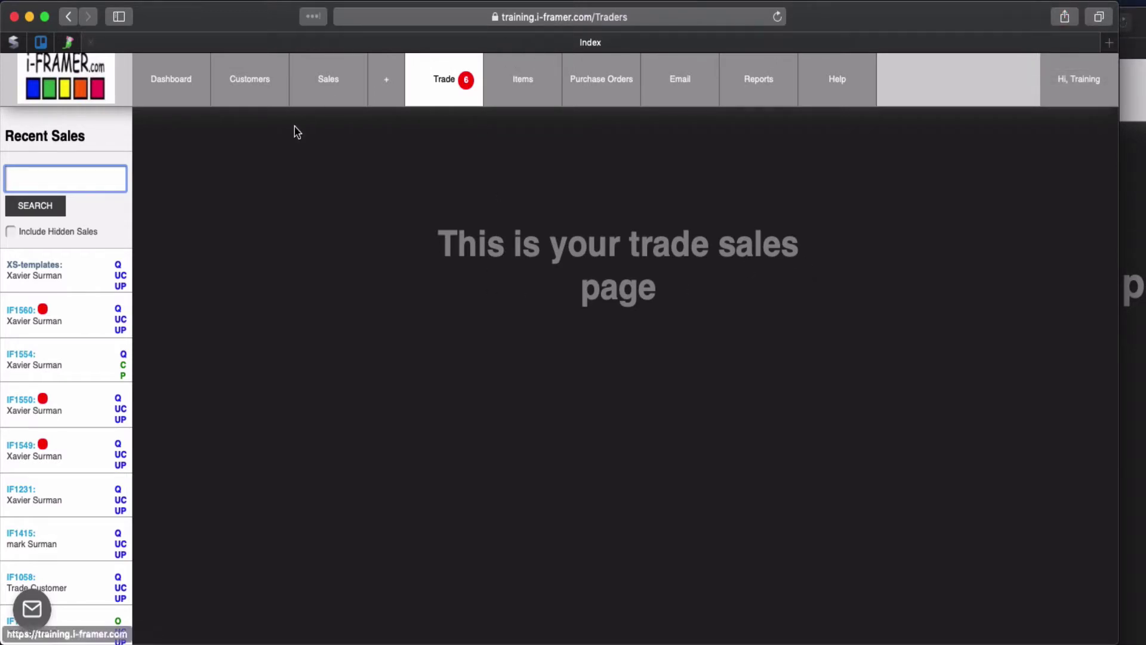
- Open the XS-templates quote from Recent Sales and inspect its 'XS-templates' quote number field
click(35, 271)
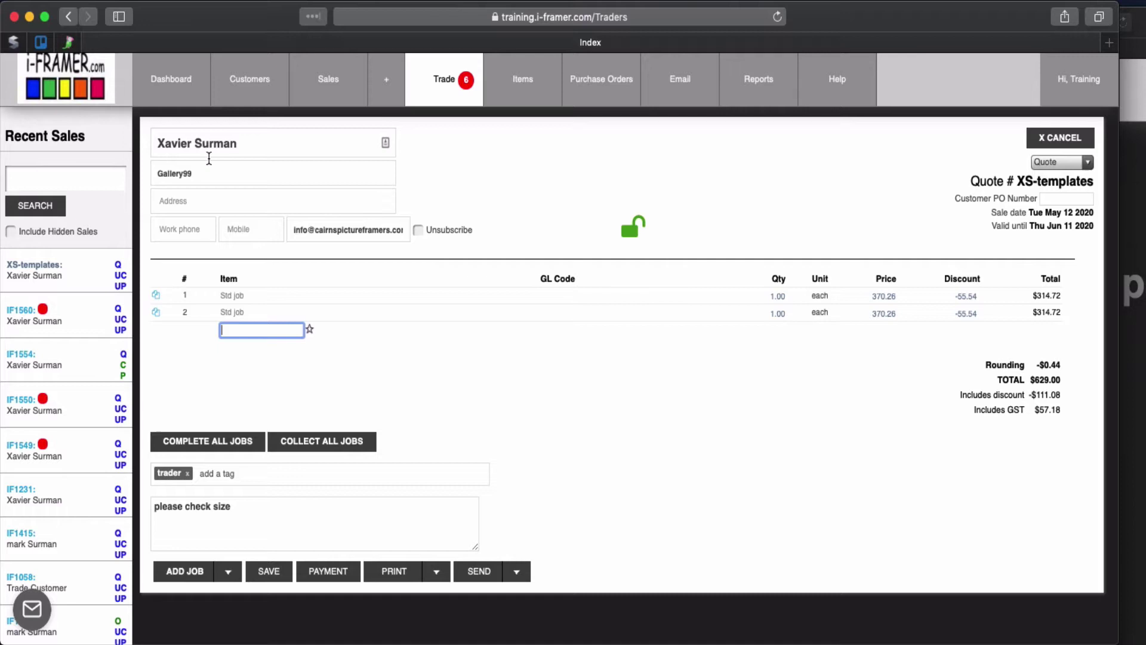
click(1055, 185)
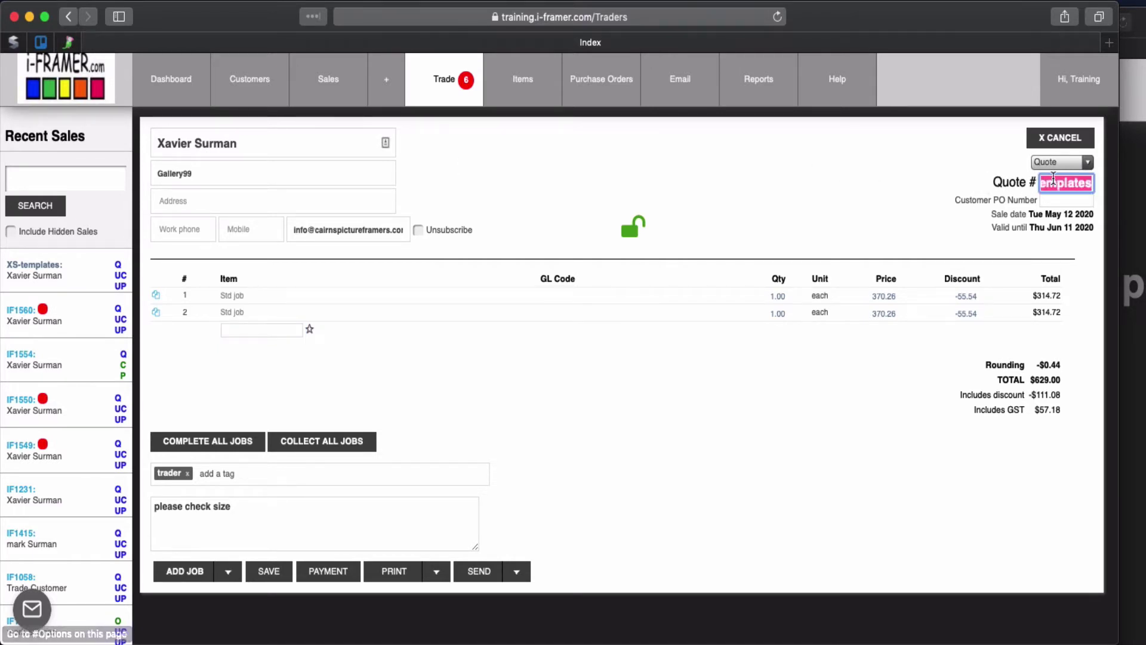
drag(1064, 183, 1010, 171)
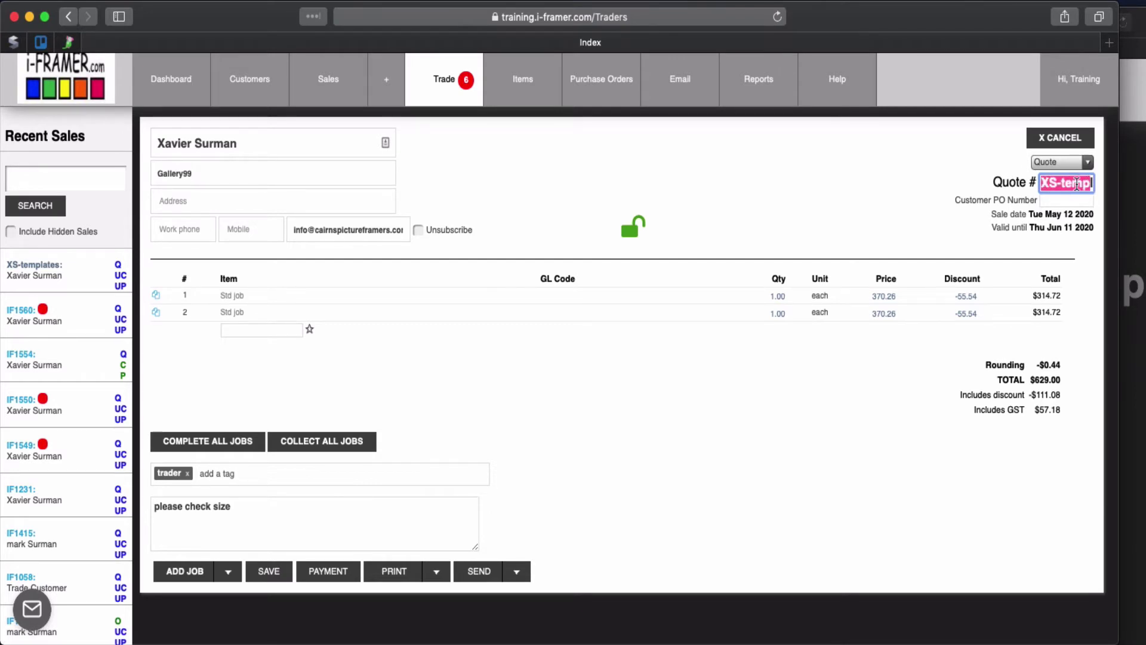
click(1057, 182)
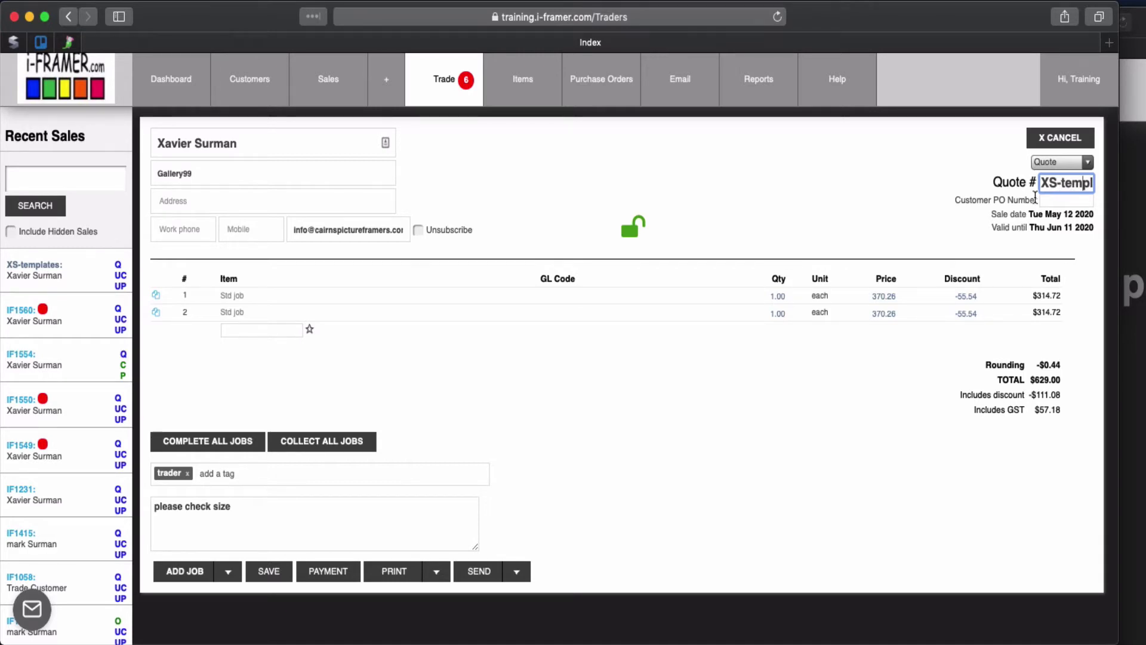
- Change the first Std job's description to 'Std Sgl Mat' and save it to the quote
click(361, 306)
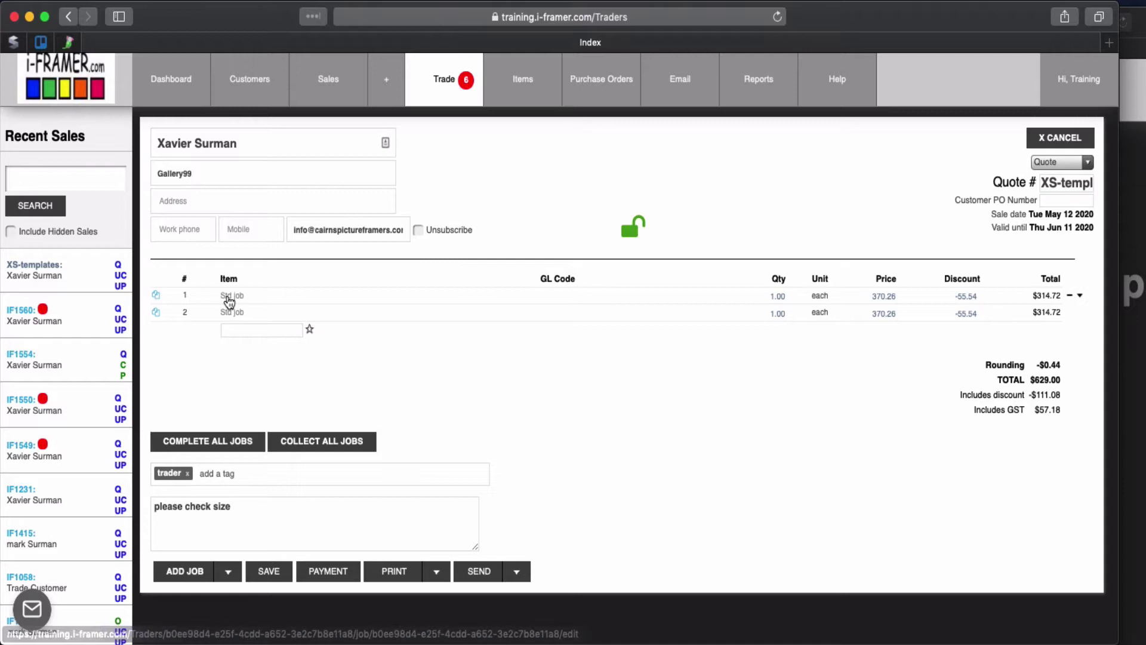
click(242, 294)
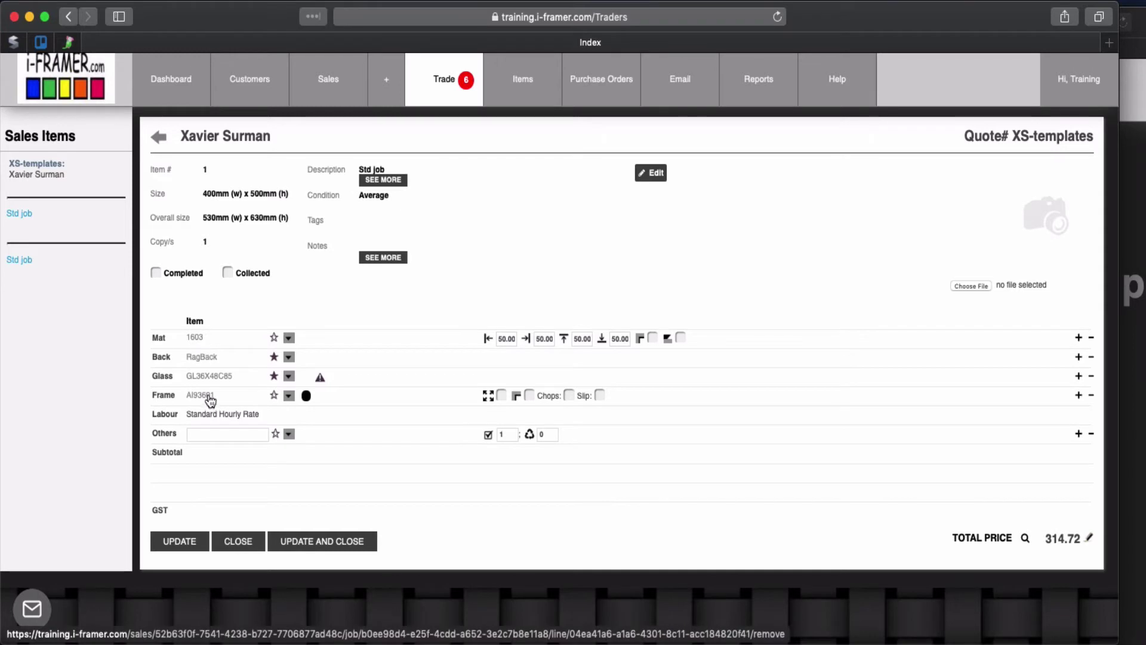
click(649, 173)
drag(406, 175, 376, 169)
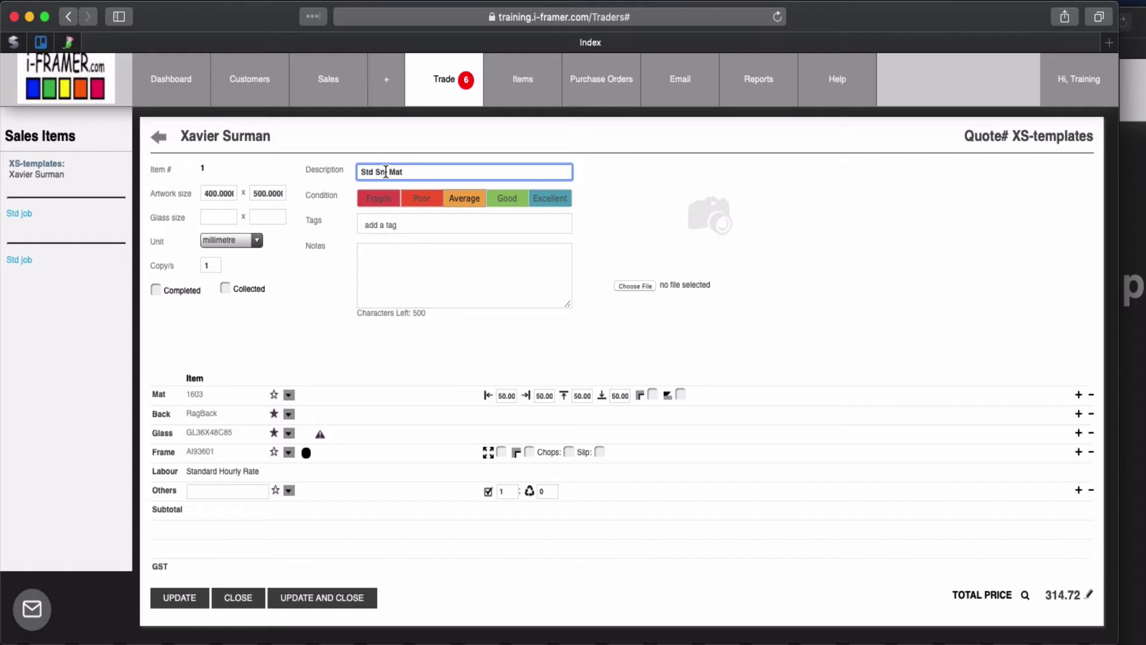
key(BackSpace)
click(351, 598)
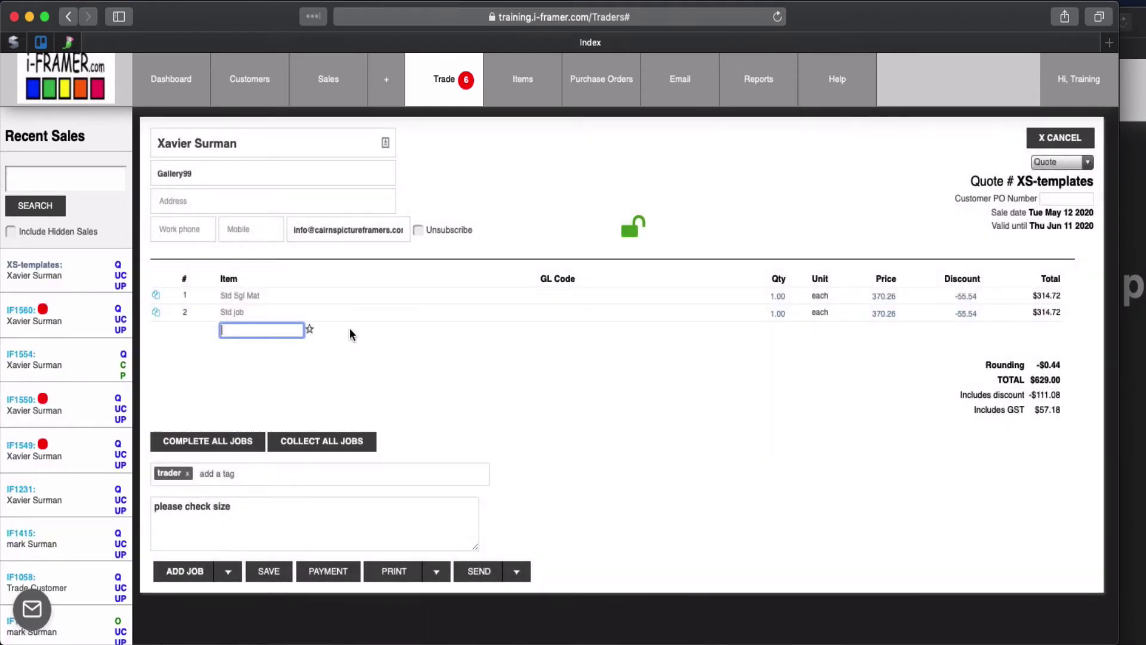
- Open the second Std job for editing and rename its description to 'Std Dbl Mat'
click(239, 313)
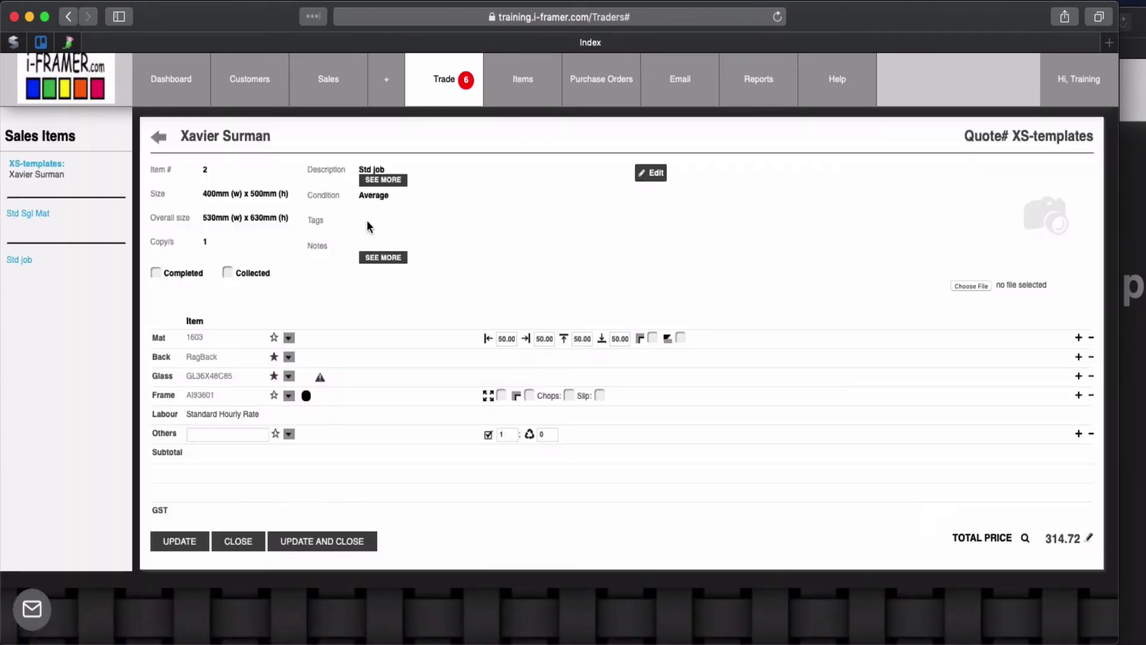
click(651, 175)
drag(387, 172, 341, 163)
text(St)
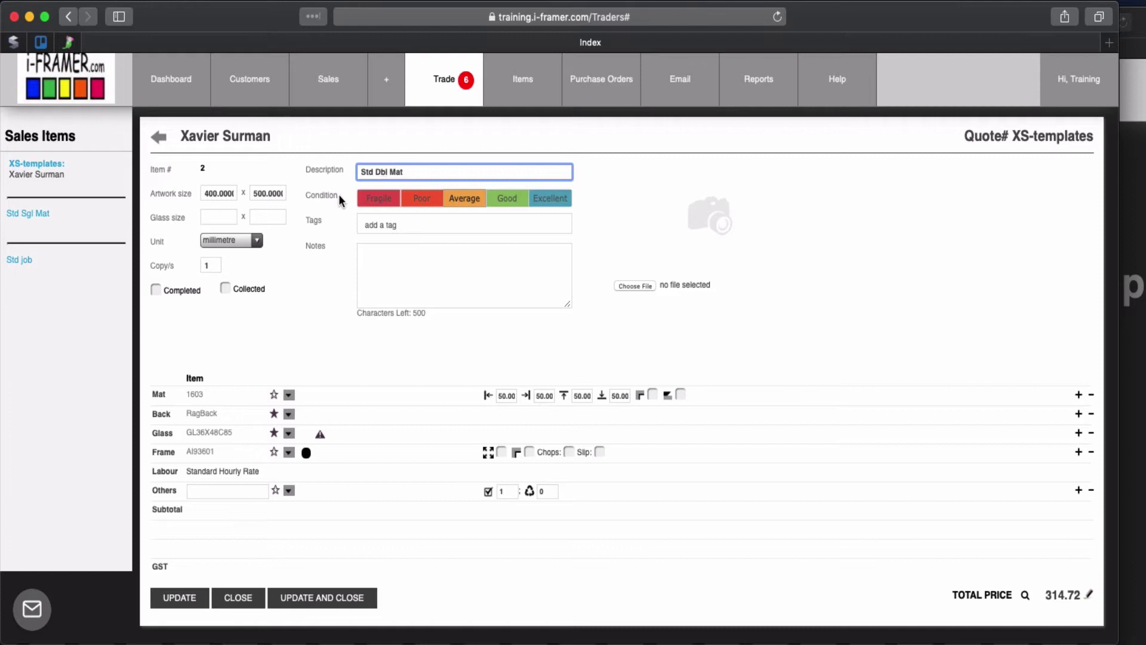
- Add one extra mat layer and set the first mat's margins to 5
click(1077, 396)
click(1077, 396)
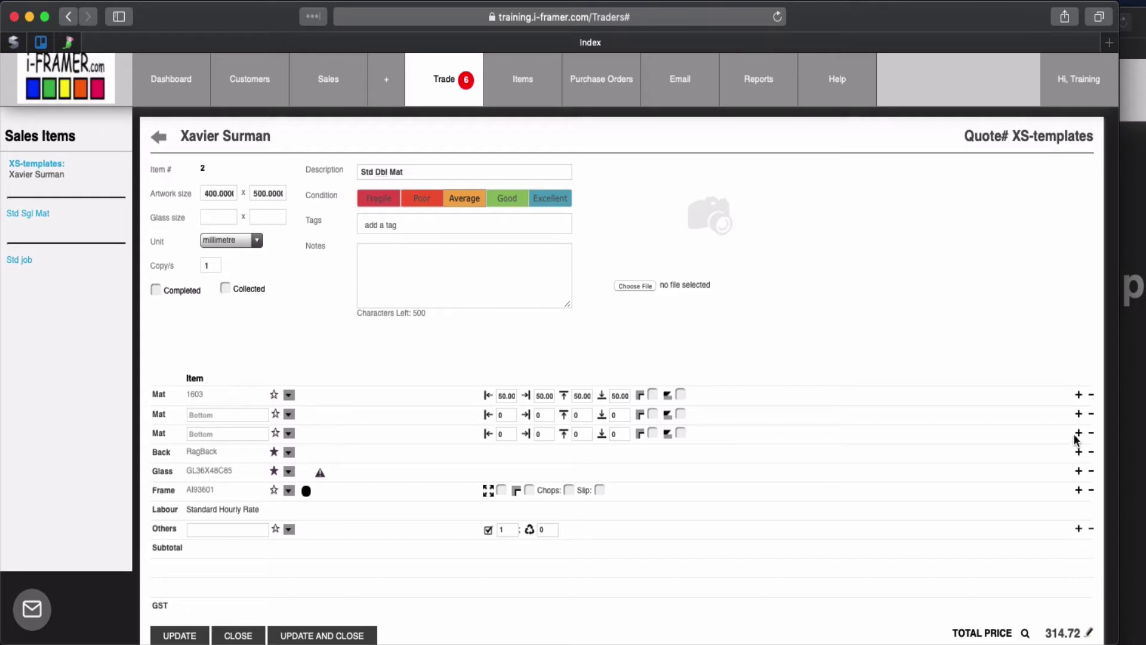
click(1091, 416)
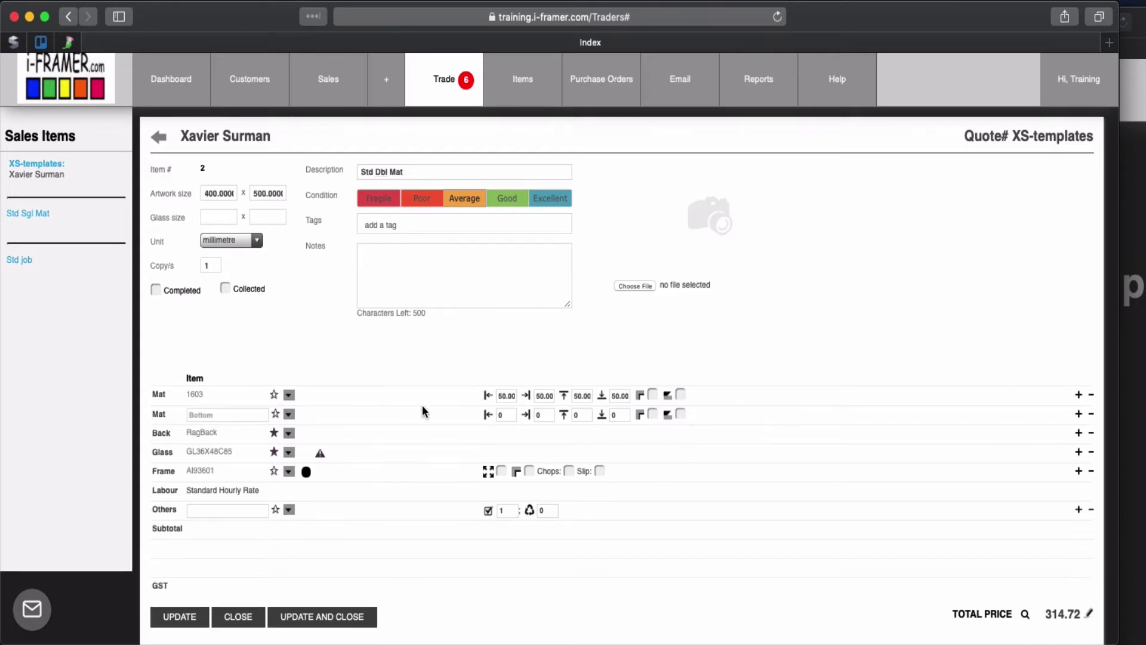
double_click(507, 395)
text(5)
key(Tab)
text(5)
key(Tab)
text(5)
key(Tab)
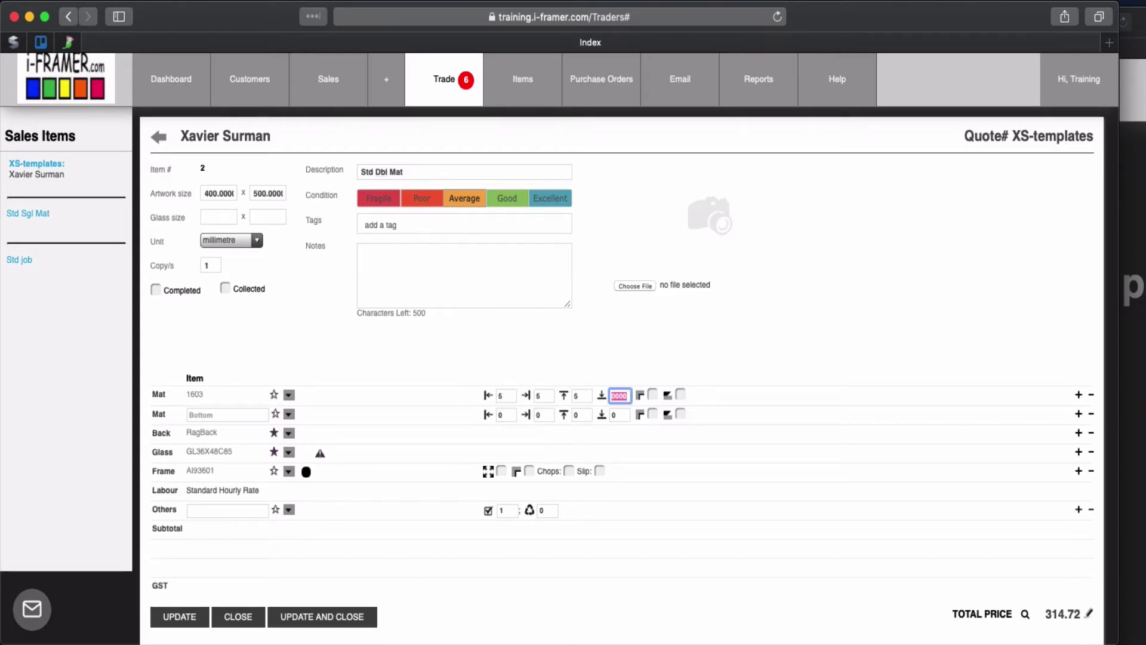
text(5)
- Make the second mat item 1609 with a 60 bottom margin, then save the job
click(221, 415)
text(1)
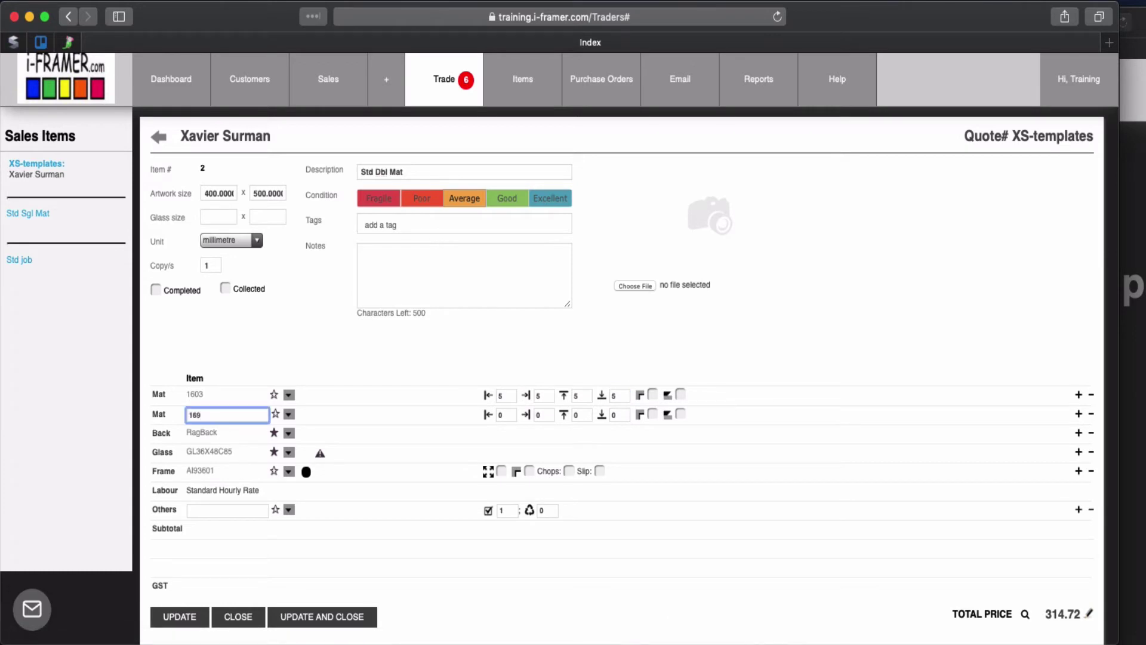
text(609)
key(Return)
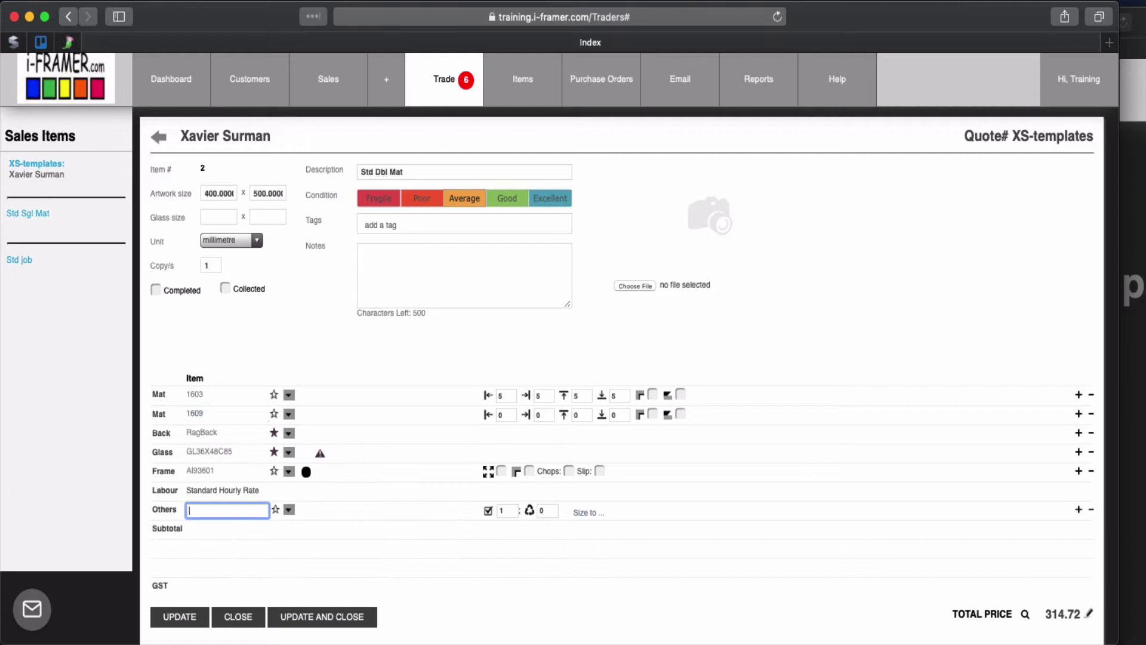
click(500, 416)
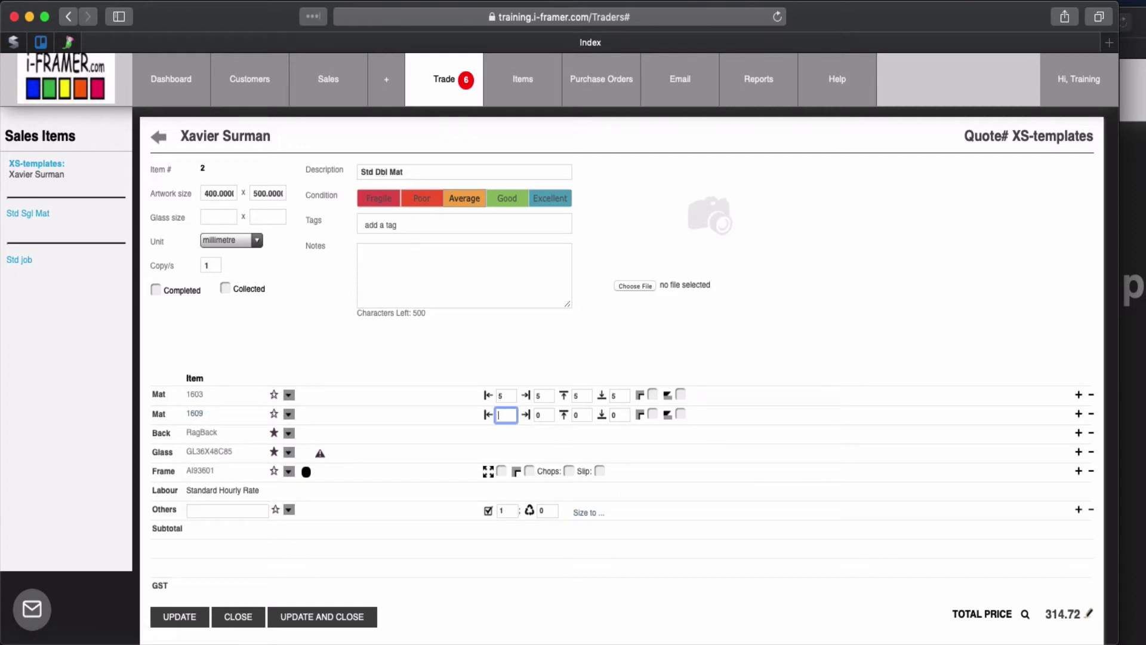
key(Tab)
key(Tab)
key(Tab)
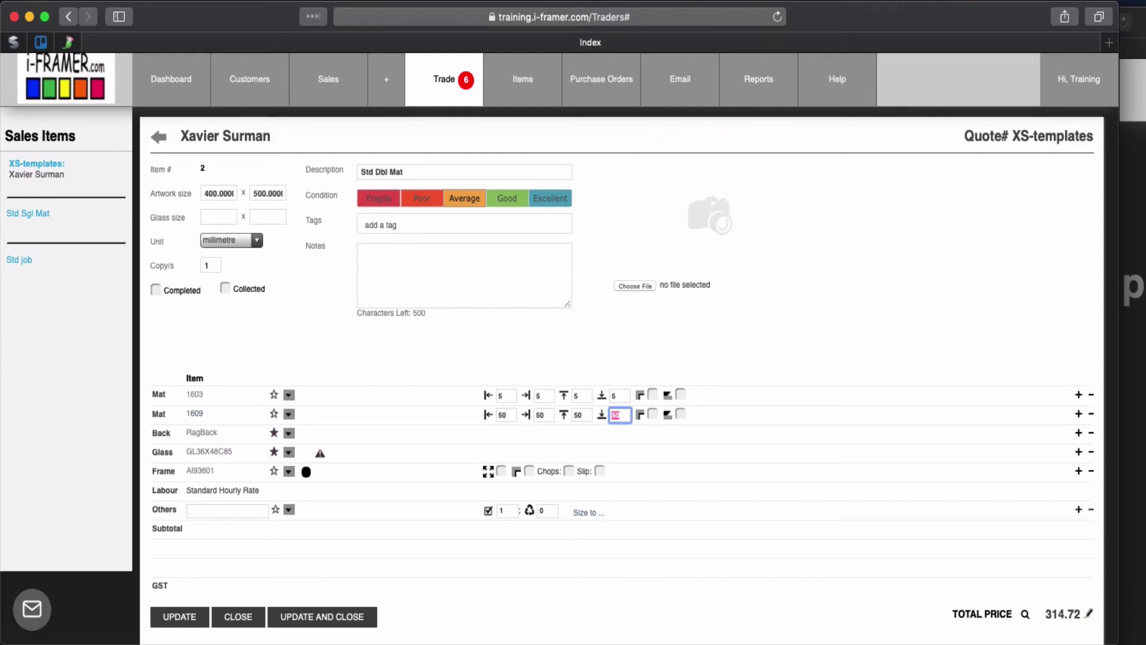
text(60)
scroll(358, 476, down, 1)
click(330, 601)
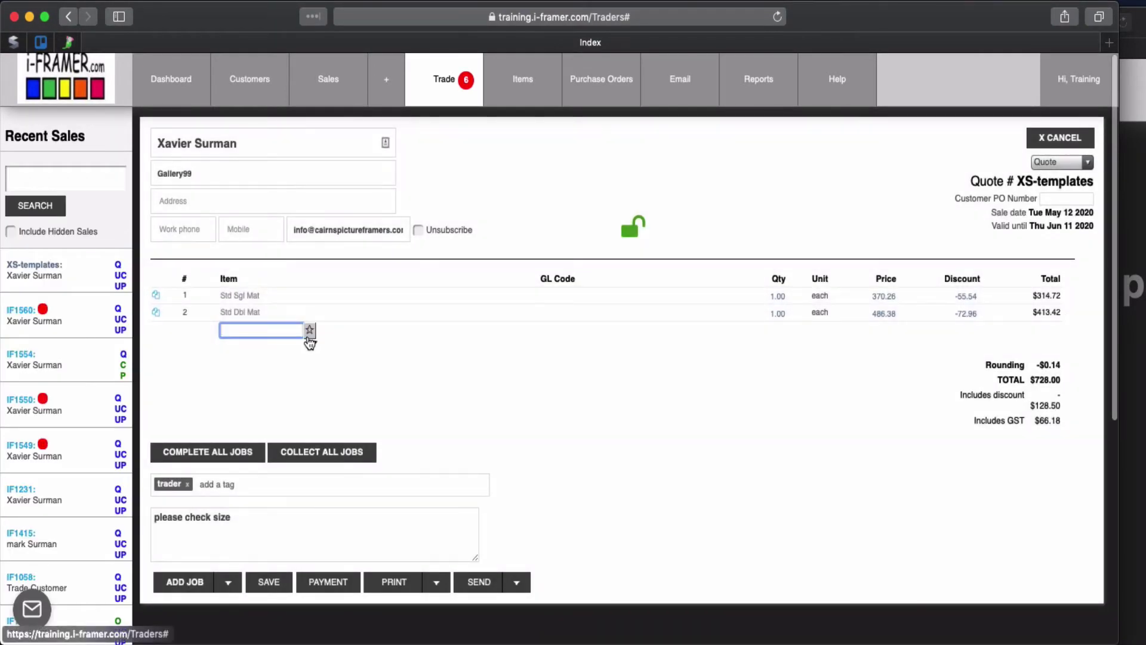
- Duplicate the Std Dbl Mat job and rename the copy 'Std Dbl Mat UV glass'
click(156, 313)
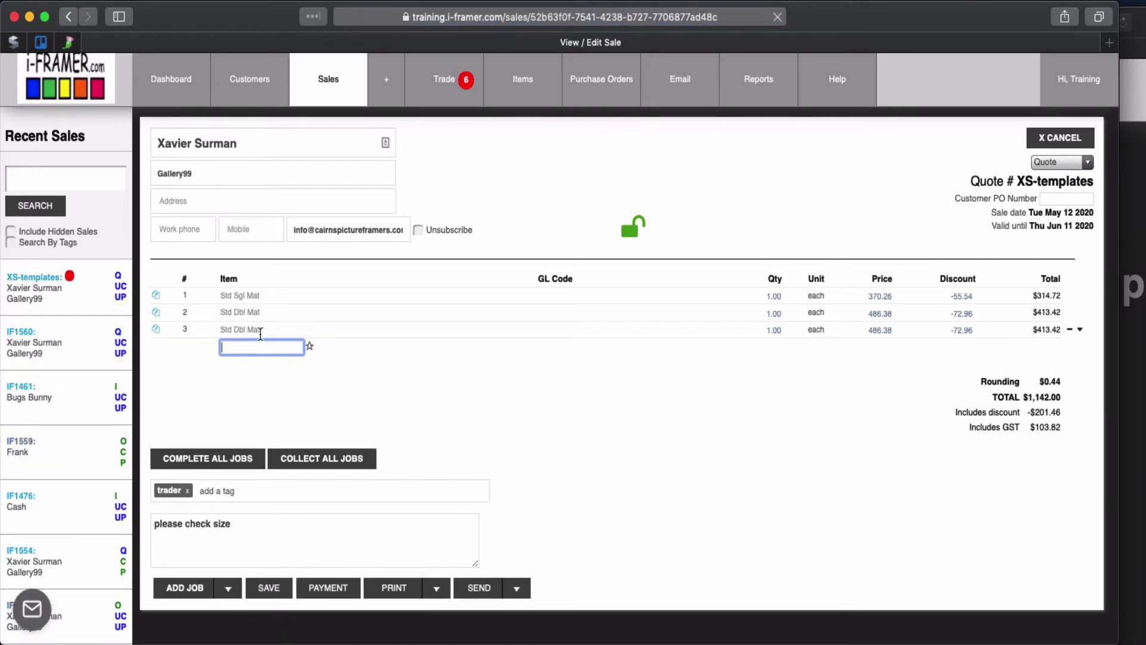
click(260, 330)
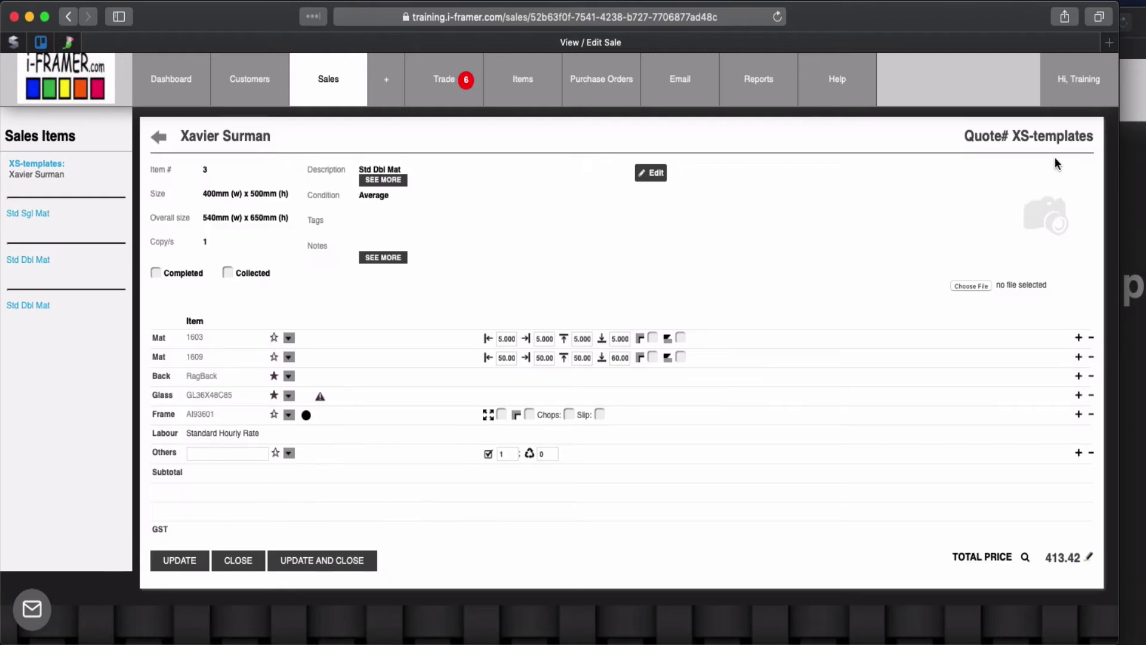
click(651, 173)
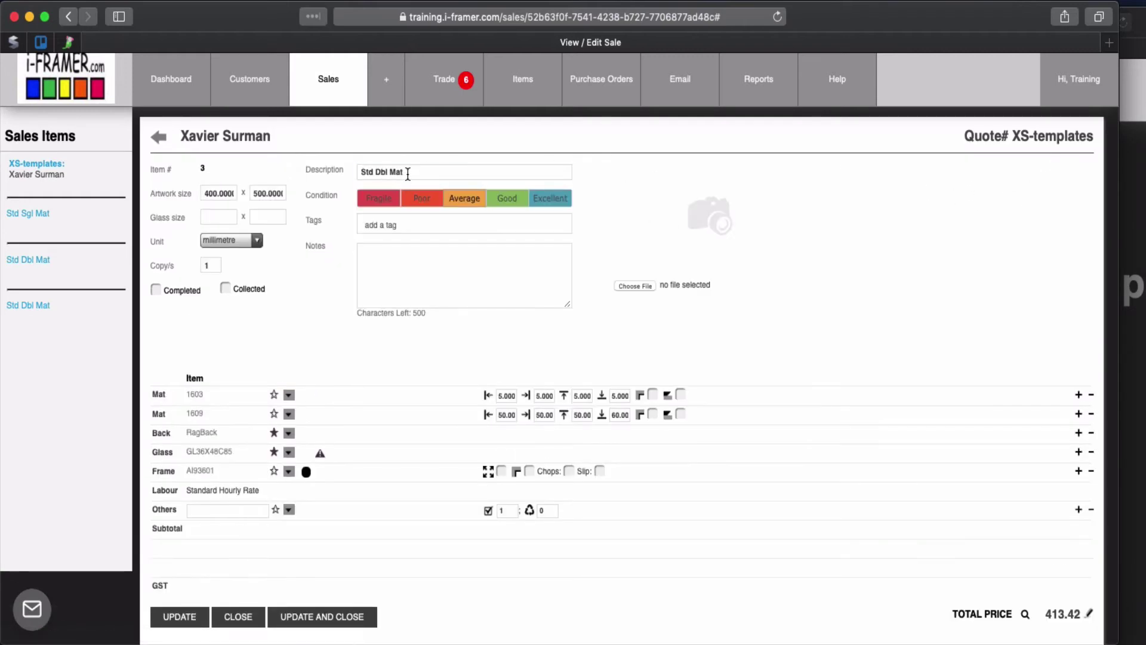
click(408, 172)
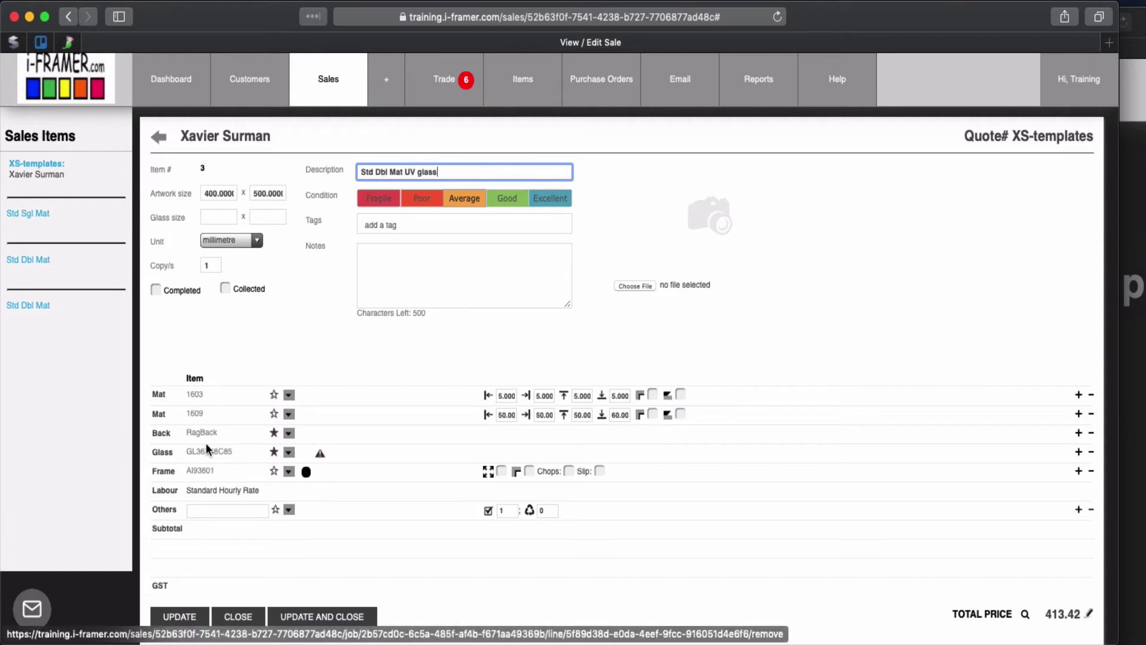
- Set the copied job's glass to GLUV3240 and save it to the quote
click(289, 452)
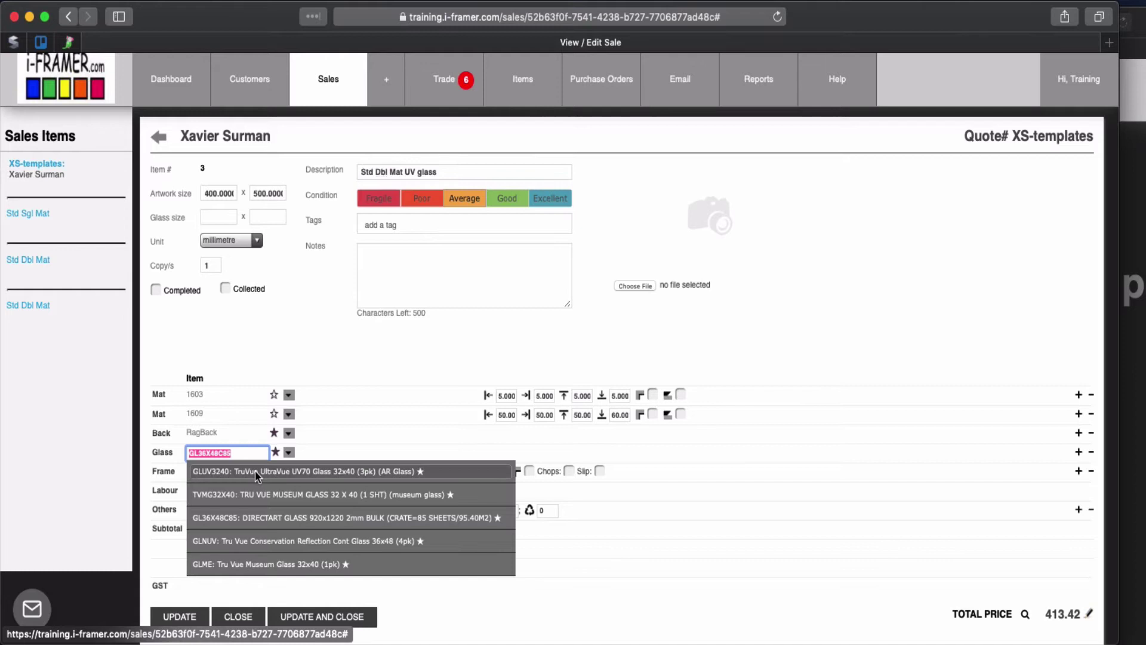
click(255, 473)
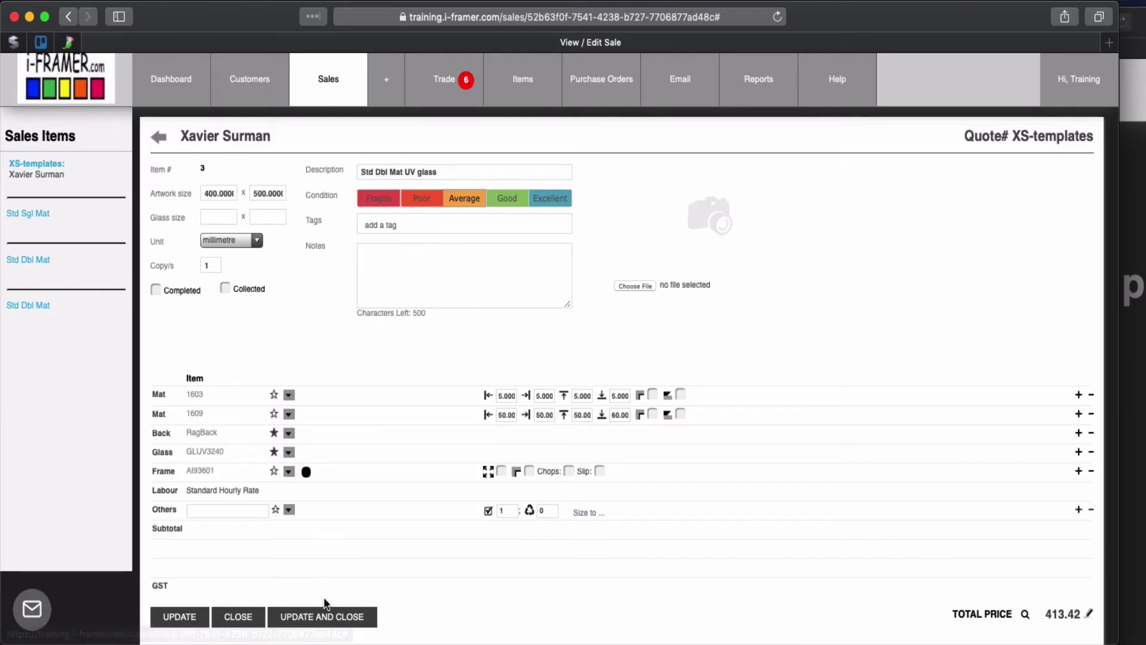
click(319, 616)
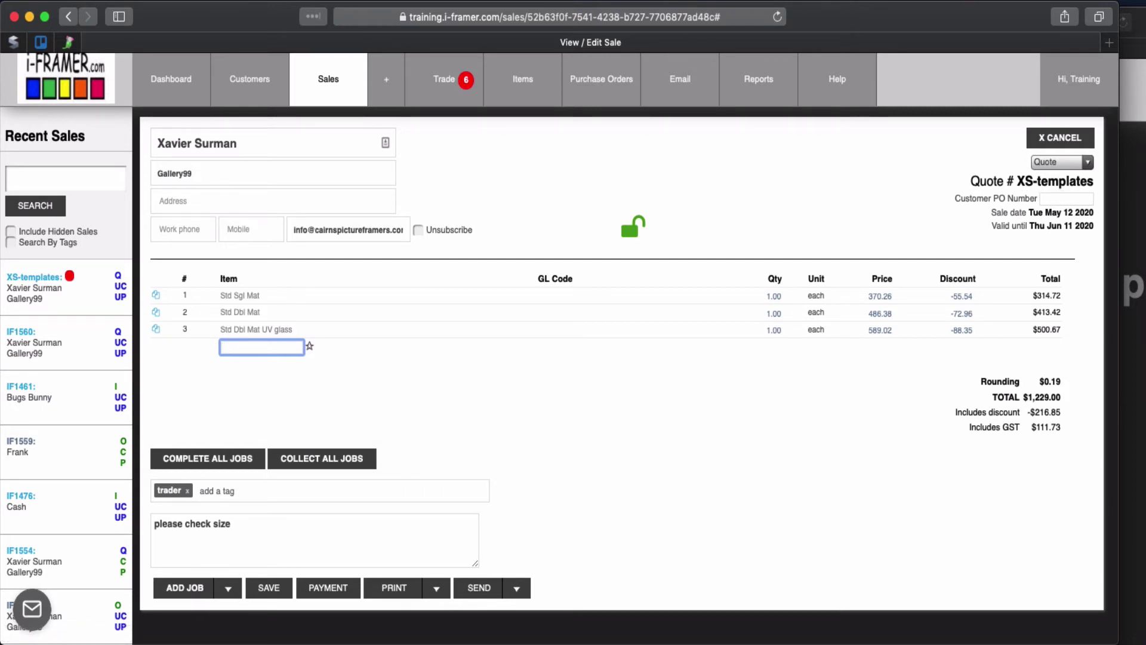
- Switch to the maximised gallery100 window and start a new sale
key(super+grave)
double_click(790, 46)
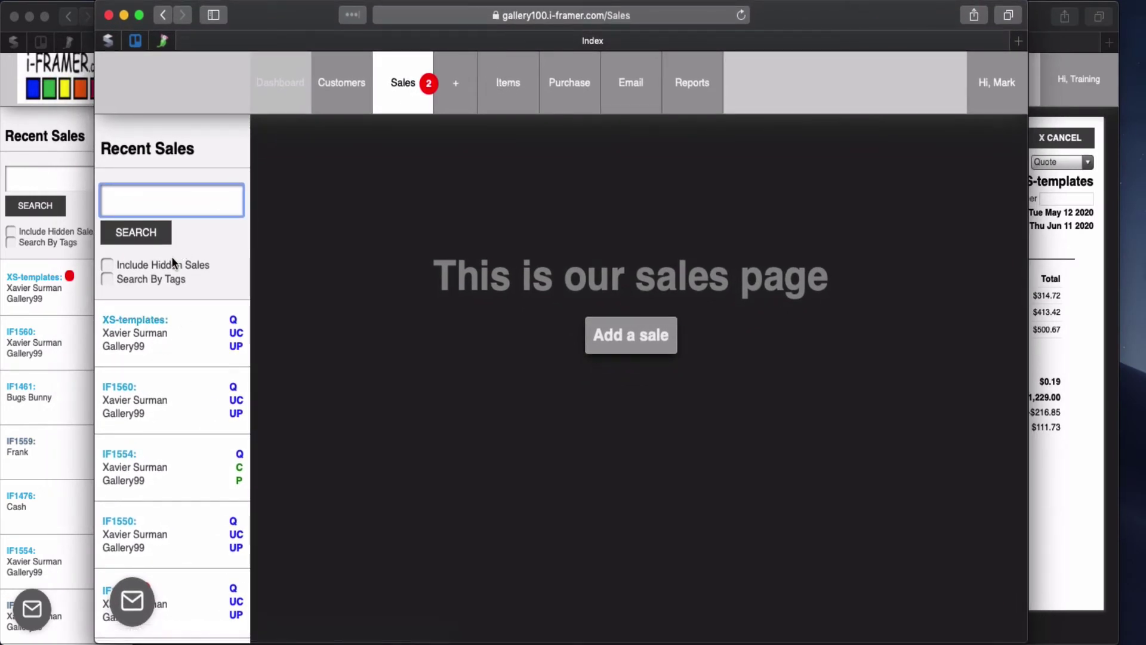
click(630, 335)
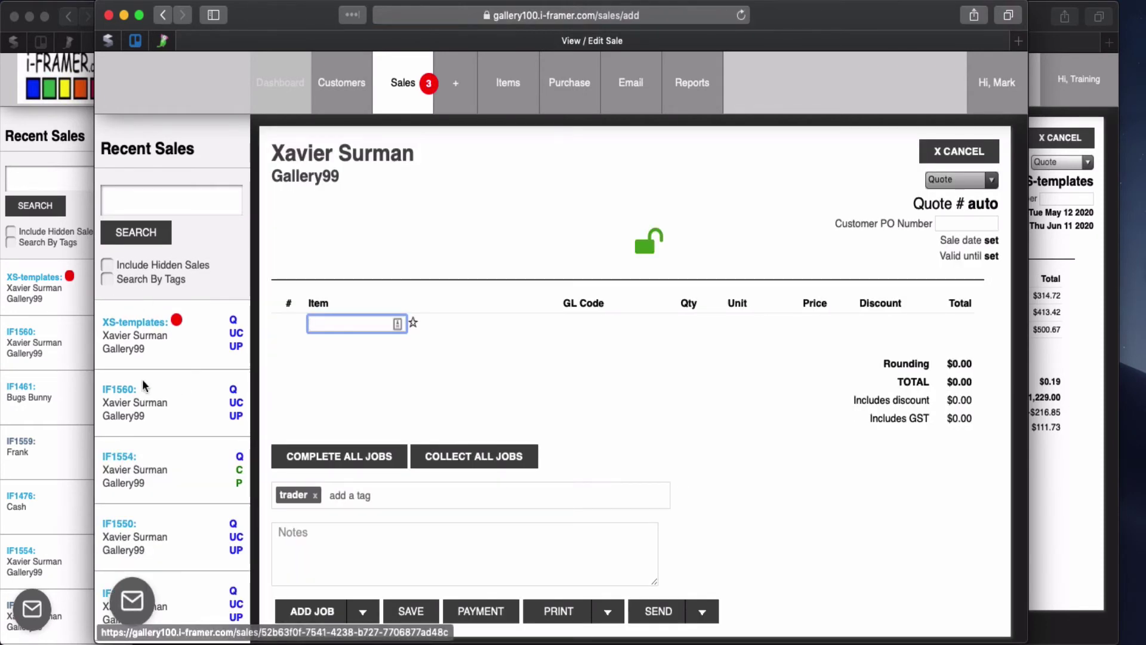
- Clone the Std Dbl Mat job from the XS-templates quote into new sale IF1561
scroll(370, 445, down, 1)
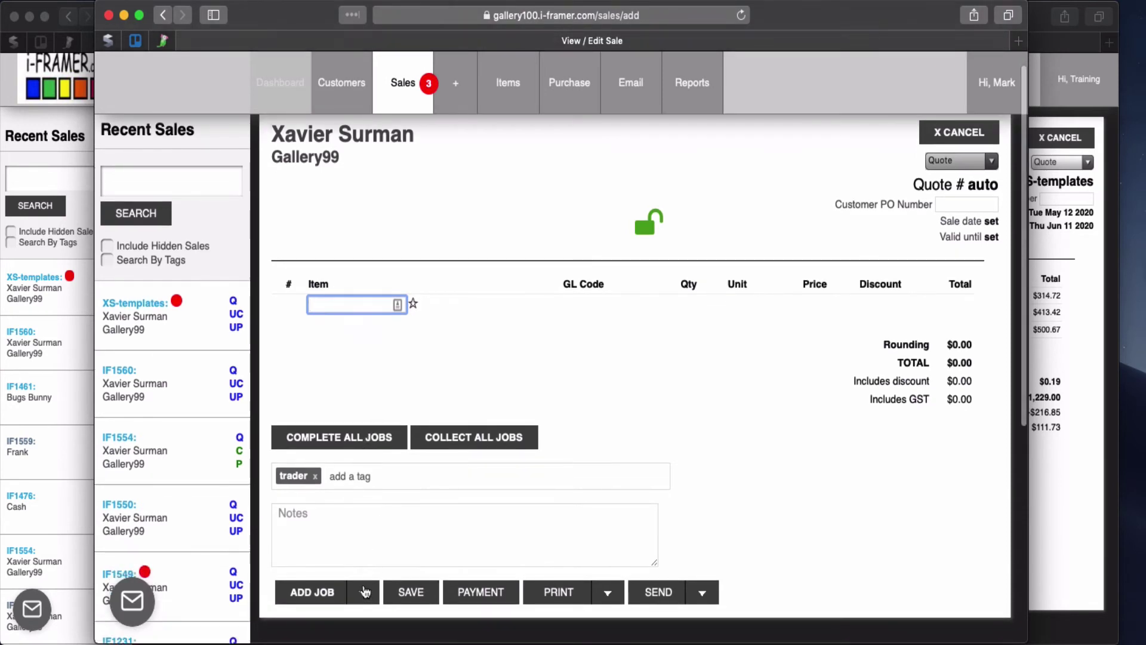
click(365, 592)
scroll(334, 591, down, 1)
click(332, 594)
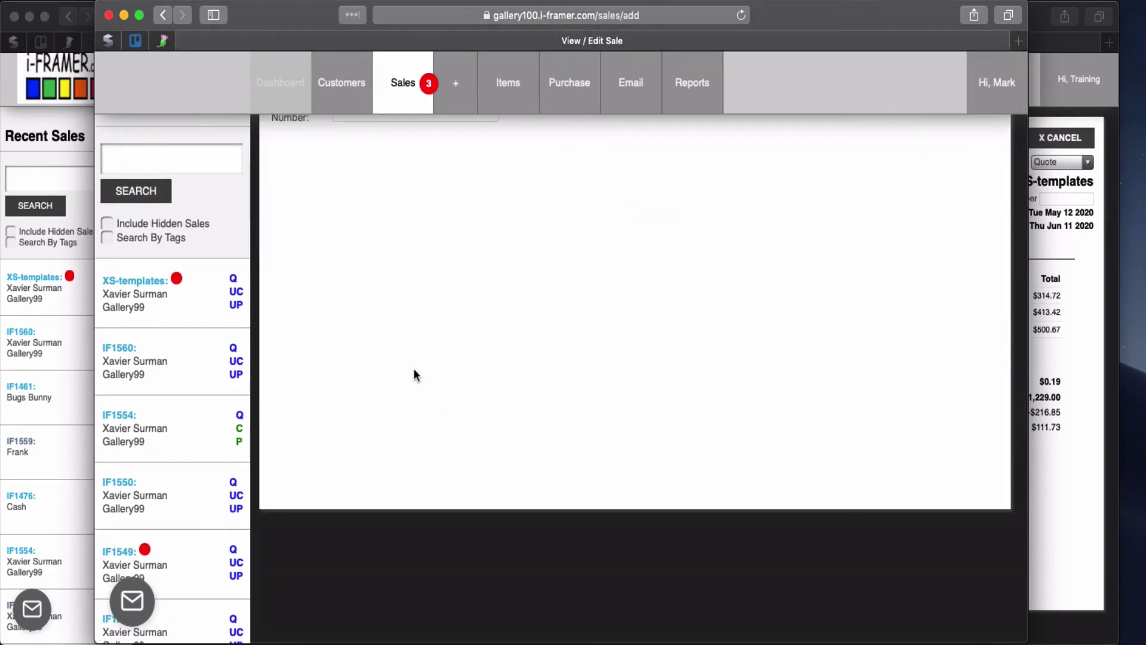
click(389, 154)
text(X)
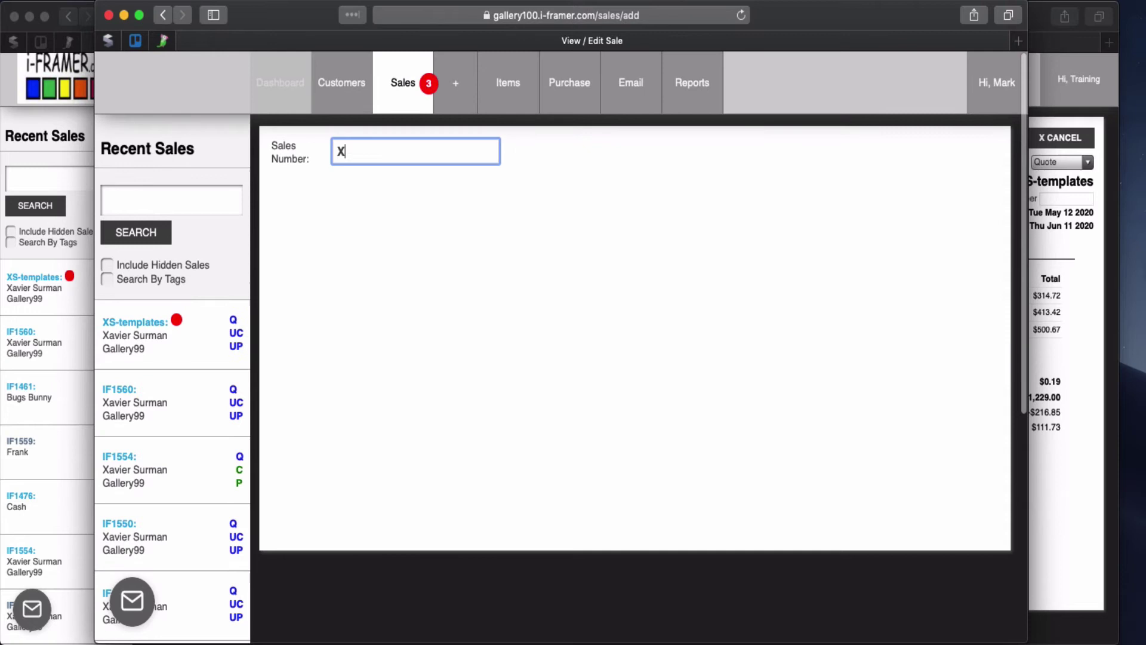
text(s-t)
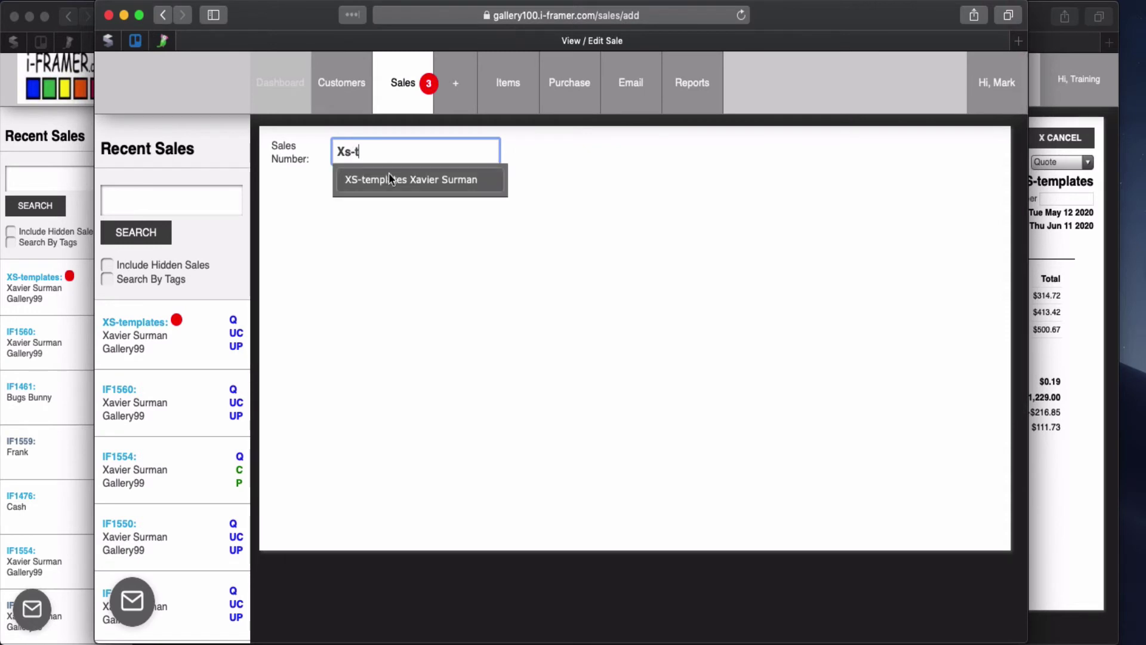
click(389, 178)
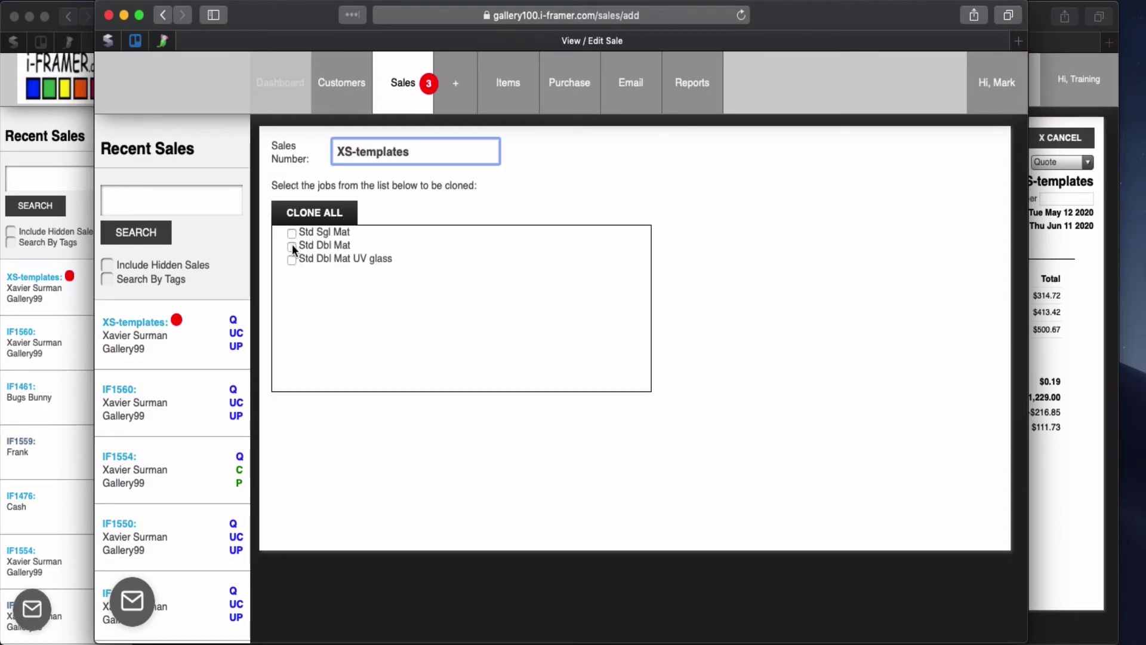
click(292, 247)
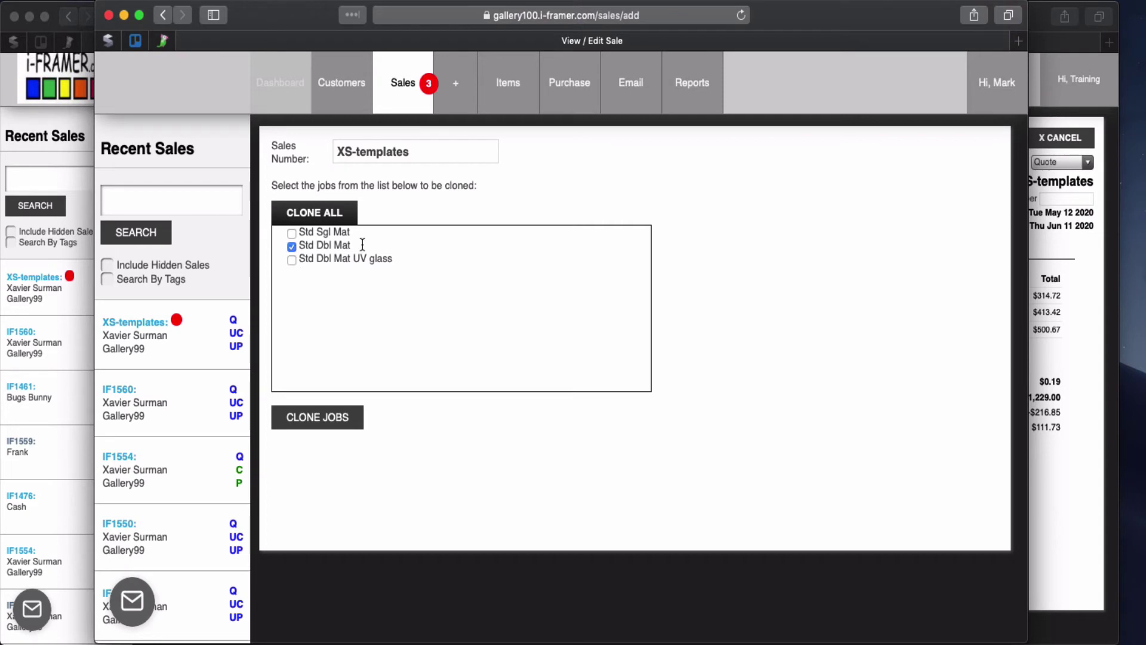
click(321, 419)
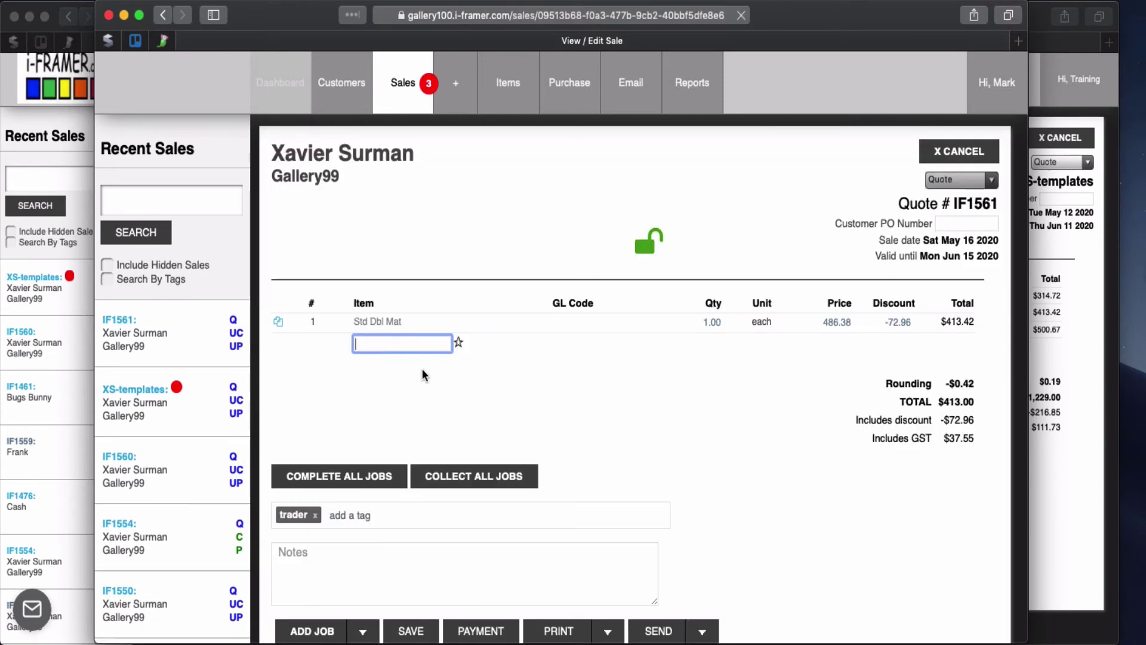
- Change the cloned job's artwork width from 400 to 600 mm, then close the gallery100 window
click(375, 326)
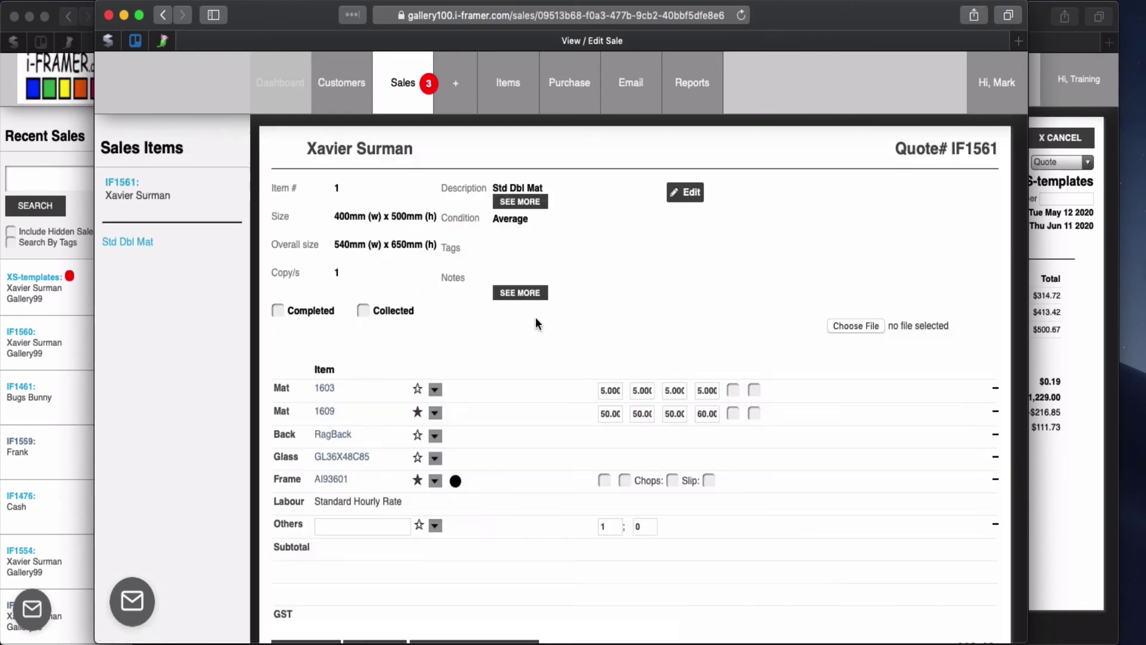
click(677, 192)
drag(343, 210, 329, 209)
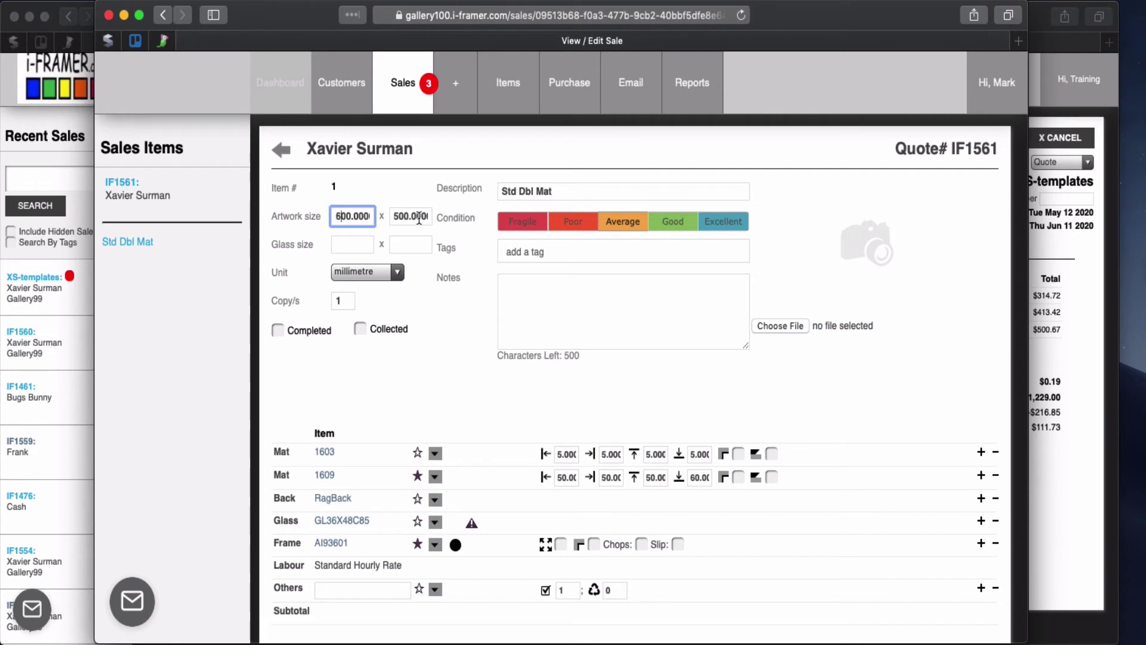
text(6)
click(449, 375)
scroll(388, 432, down, 3)
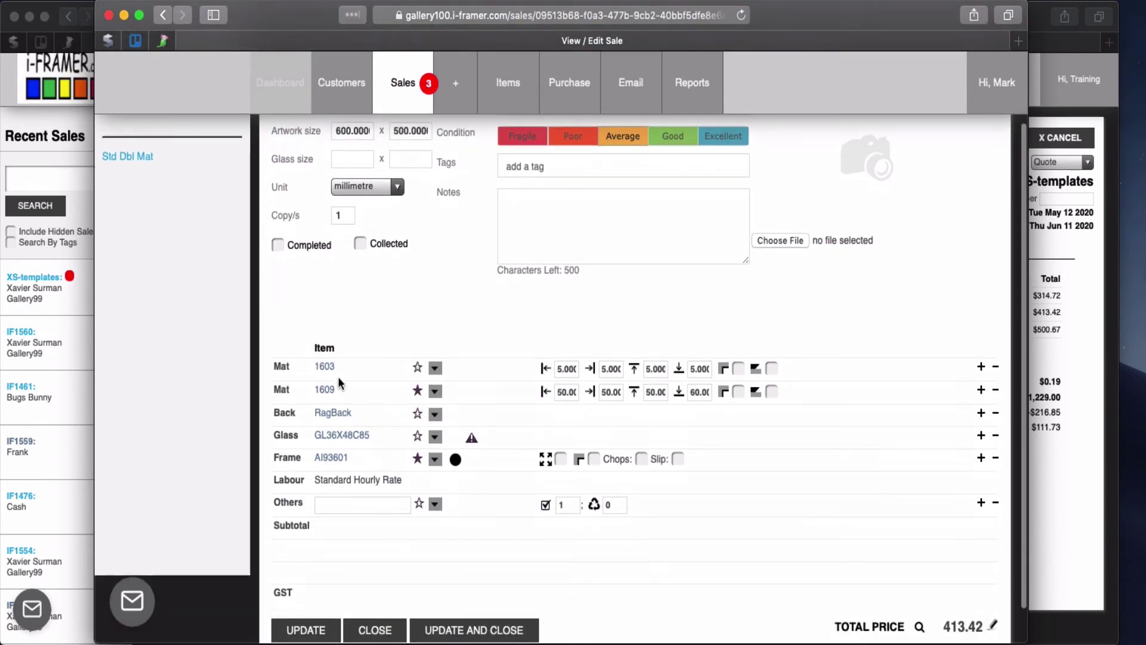
scroll(340, 382, down, 2)
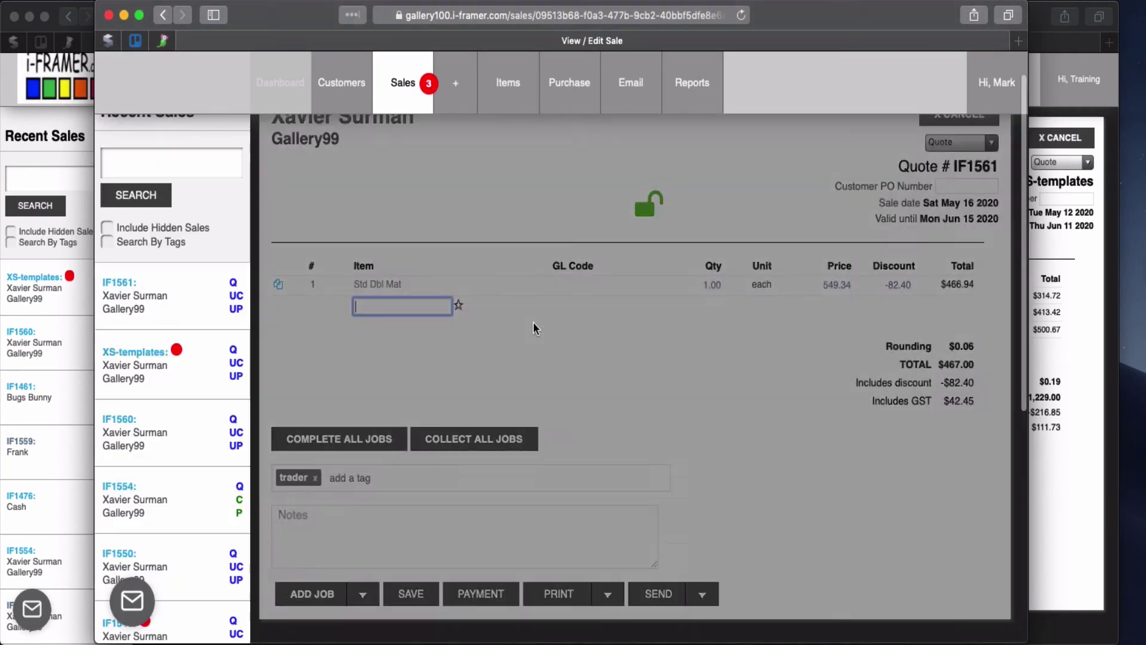
scroll(619, 216, up, 1)
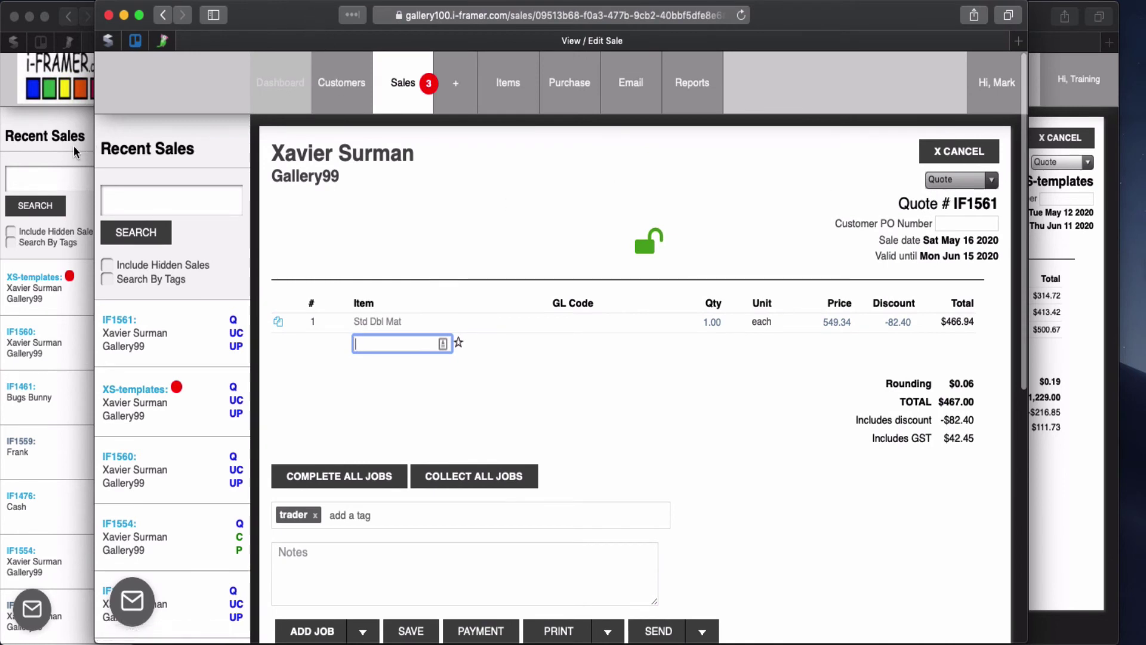
key(super+grave)
- Go to Sales ▸ Trade and open quote IF1561 from Recent Sales
click(328, 80)
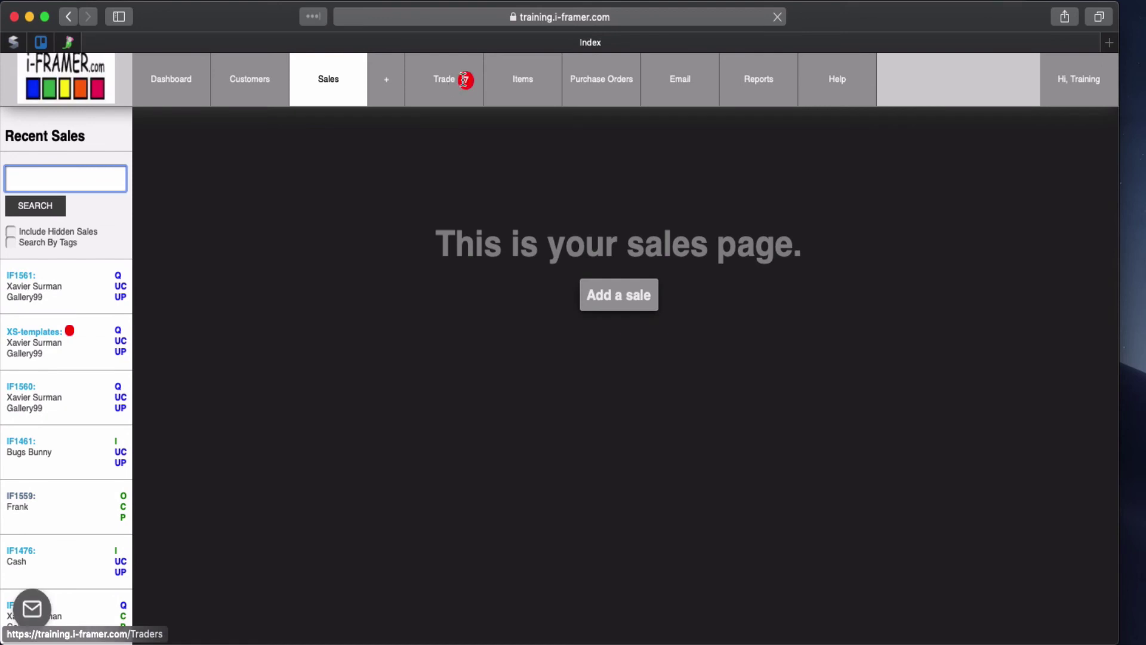
click(465, 80)
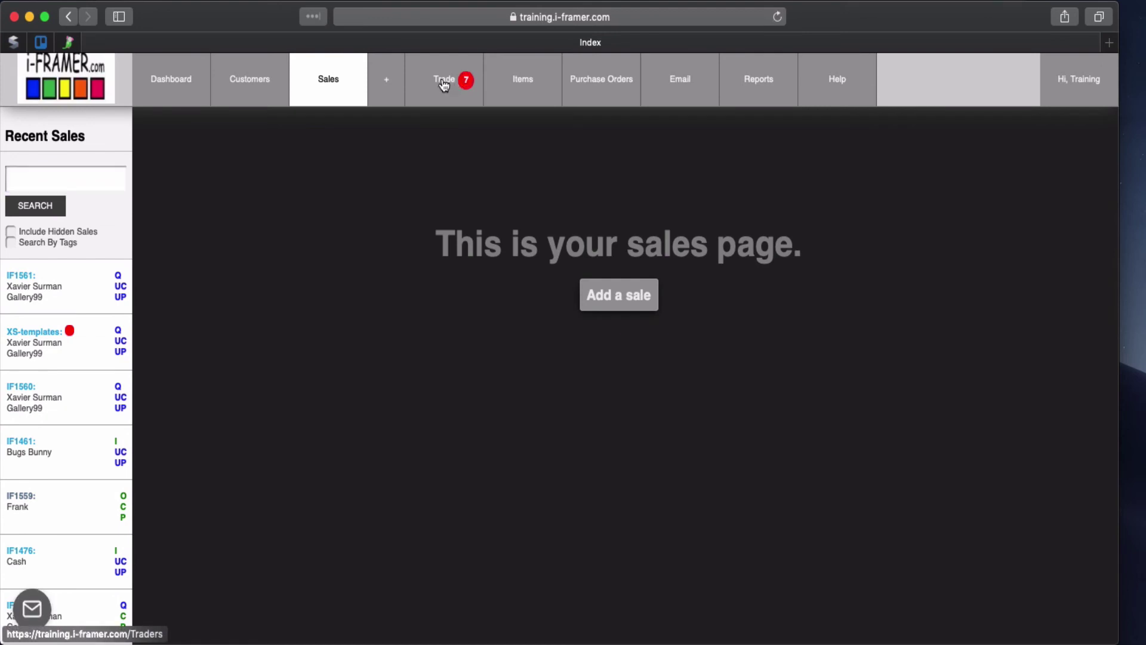
click(14, 269)
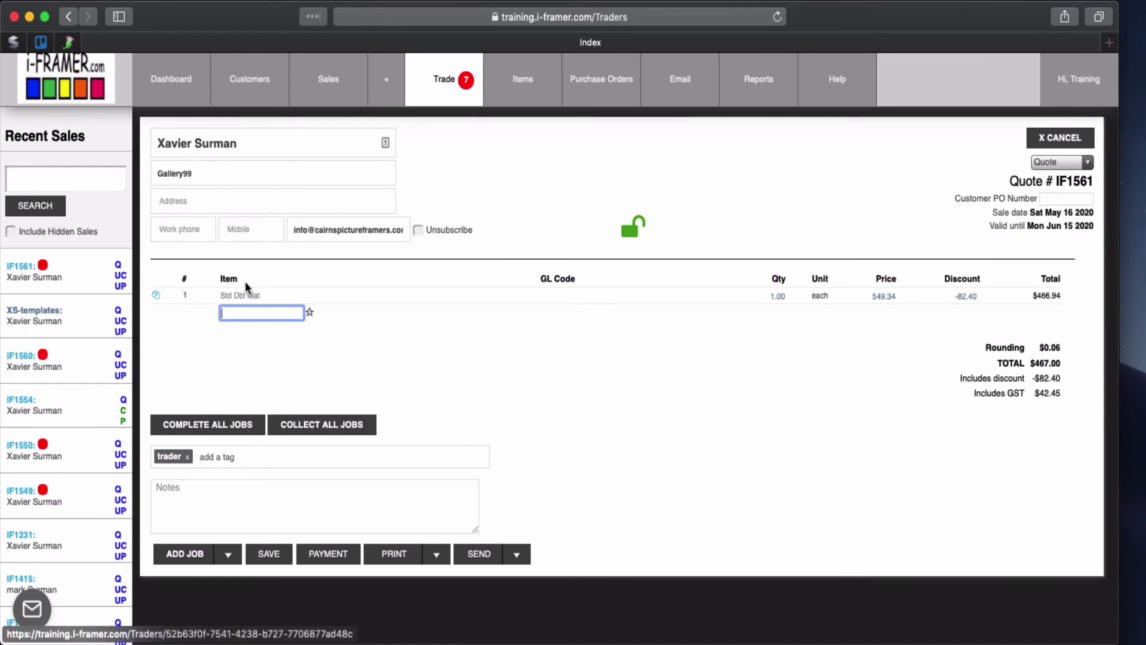
- Reopen the XS-templates quote from the Recent Sales list
click(232, 241)
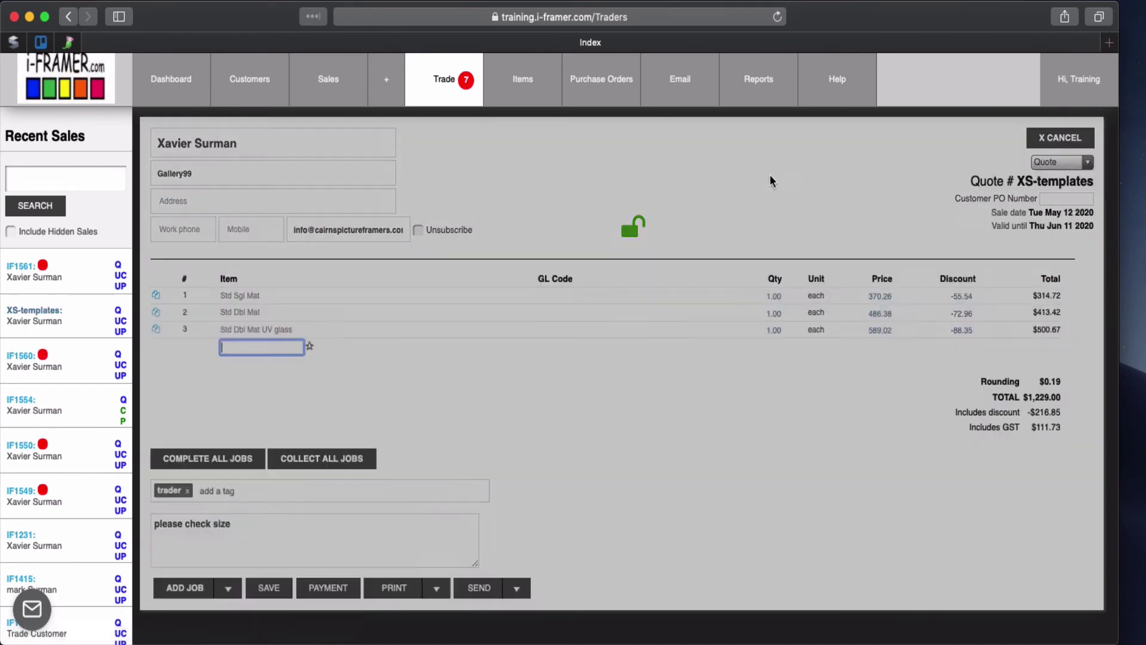